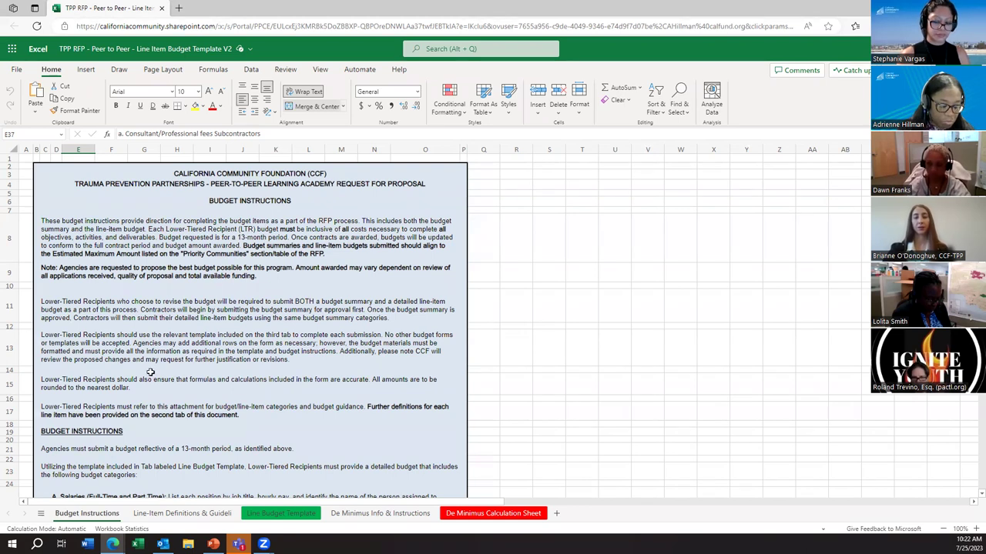
# Read the budget instructions, and review the category descriptions in the line-item definitions sheet, from employee benefits through other costs
pyautogui.scroll(-5, 174, 315)
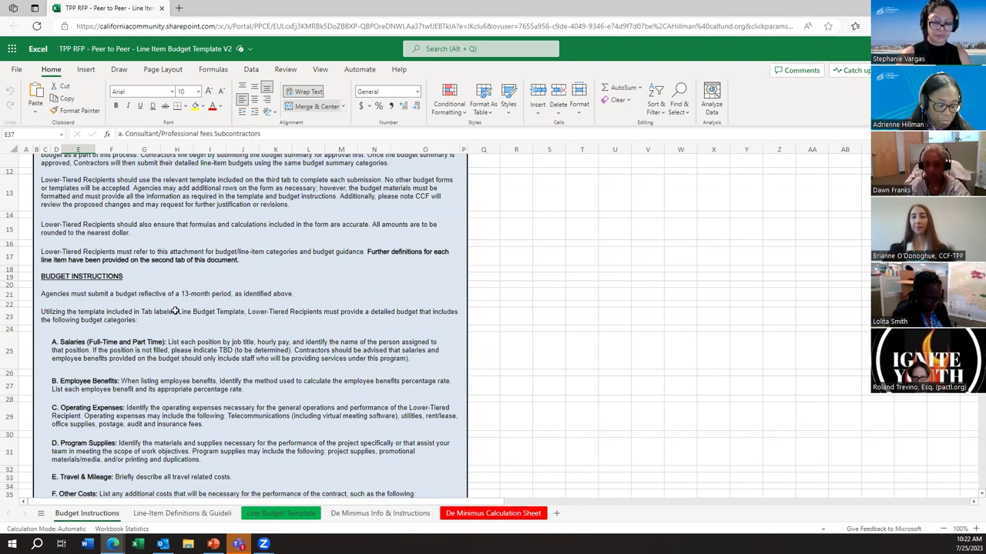
pyautogui.scroll(3, 177, 309)
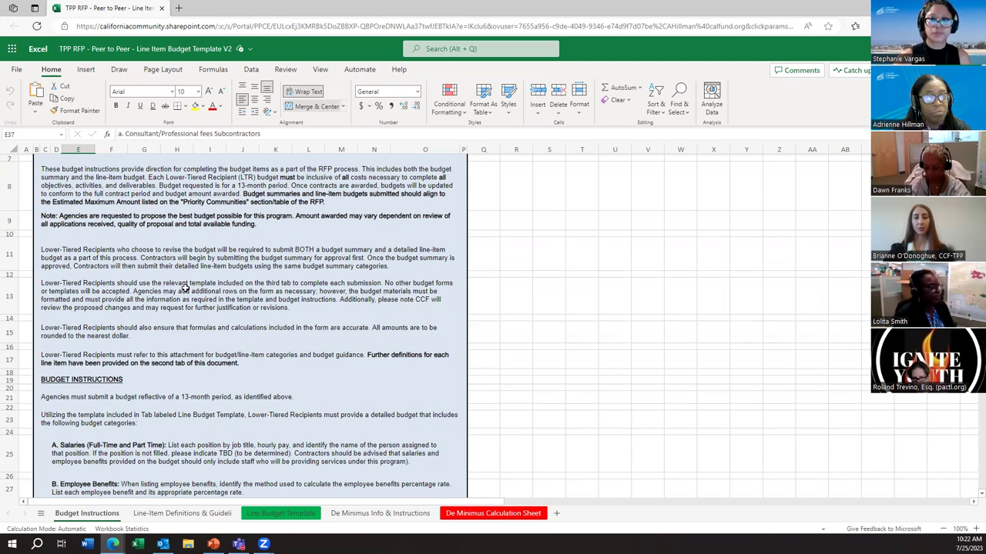
pyautogui.click(208, 513)
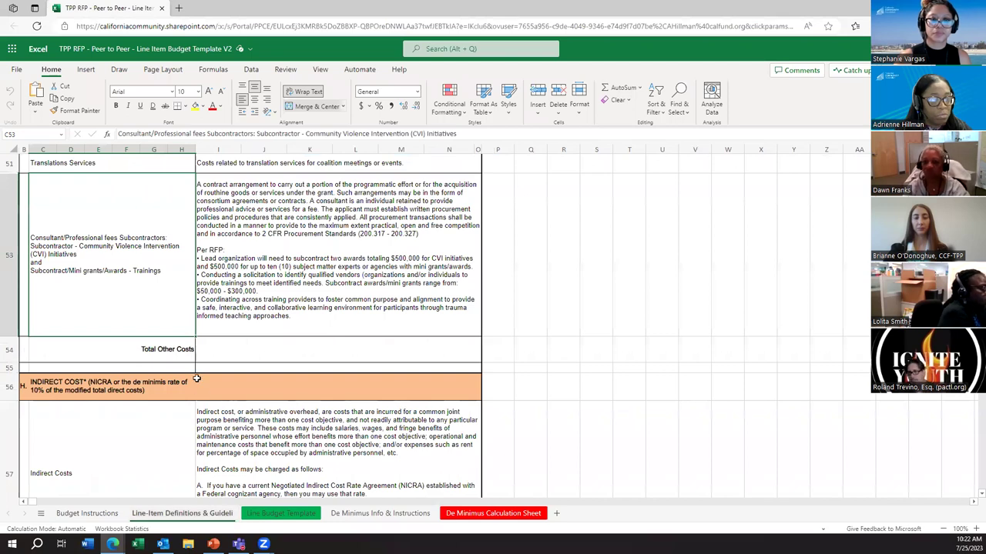
pyautogui.scroll(5, 199, 362)
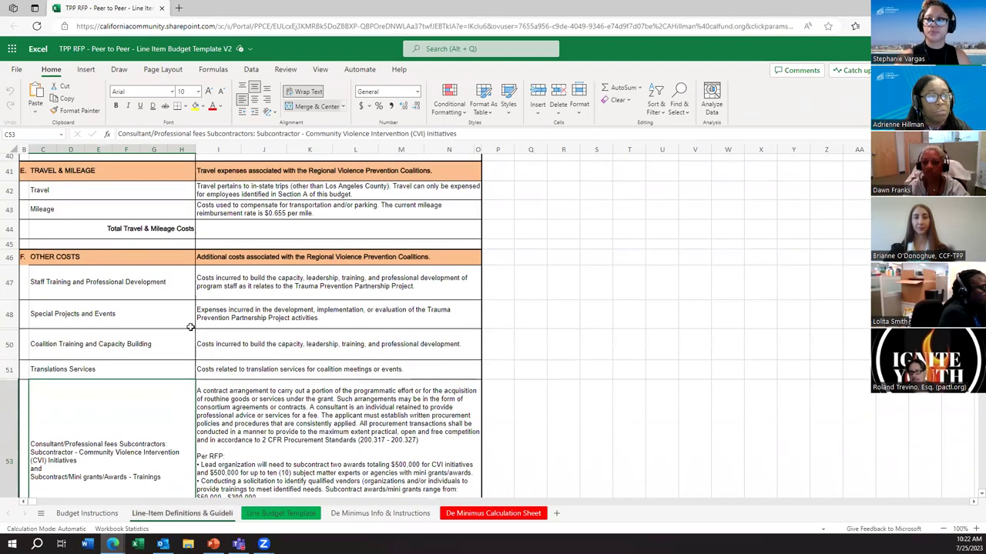
pyautogui.scroll(2, 174, 305)
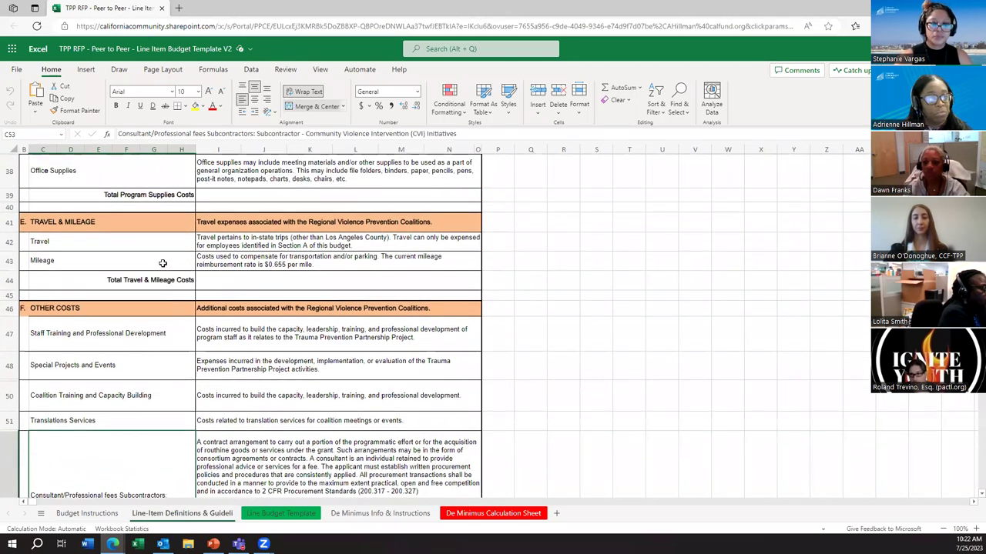
pyautogui.scroll(3, 162, 263)
pyautogui.scroll(3, 161, 262)
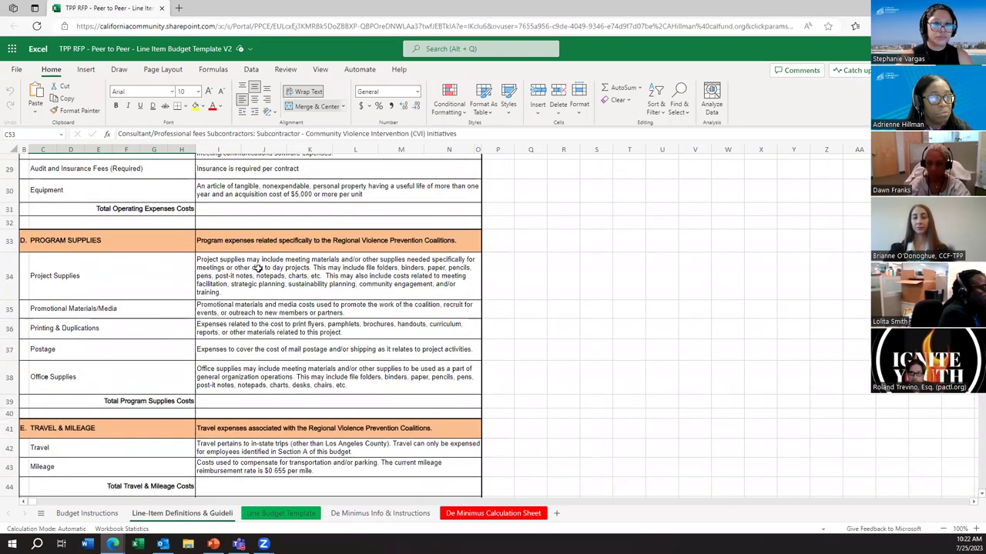
pyautogui.scroll(2, 270, 277)
pyautogui.scroll(3, 274, 282)
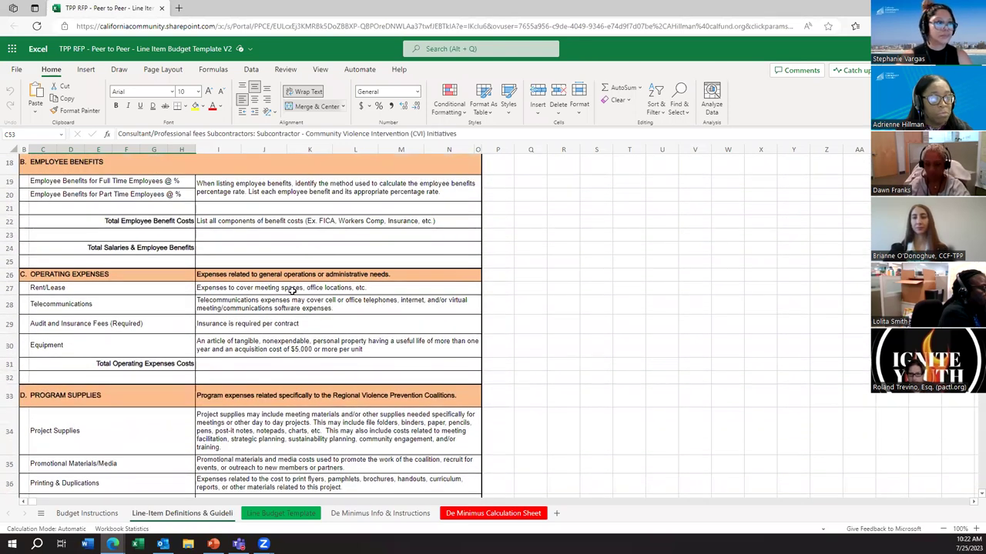
pyautogui.scroll(-5, 302, 295)
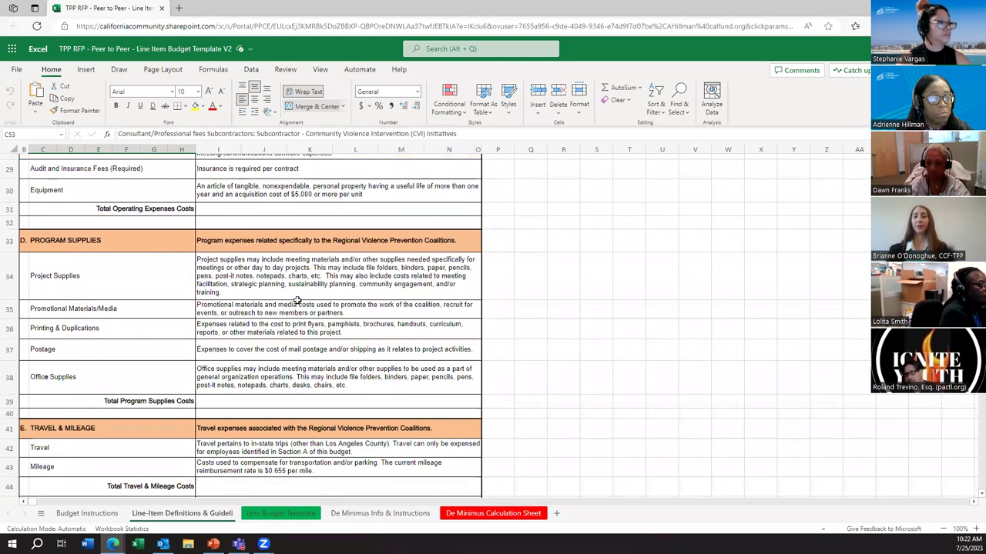
pyautogui.scroll(-1, 295, 302)
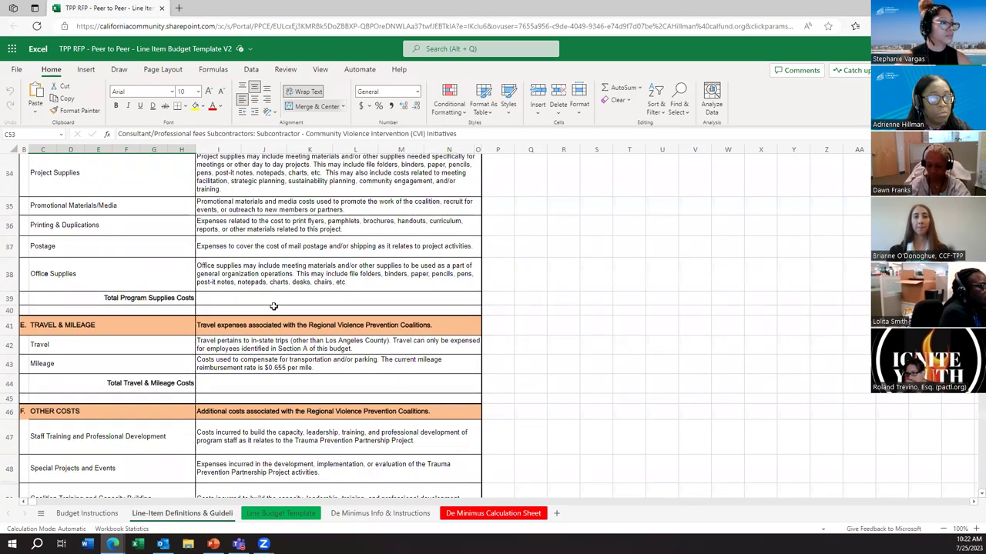
# In the Line Budget Template sheet, inspect the Project Director's total formula and the part-time employees' fringe benefit percentage cell
pyautogui.click(289, 516)
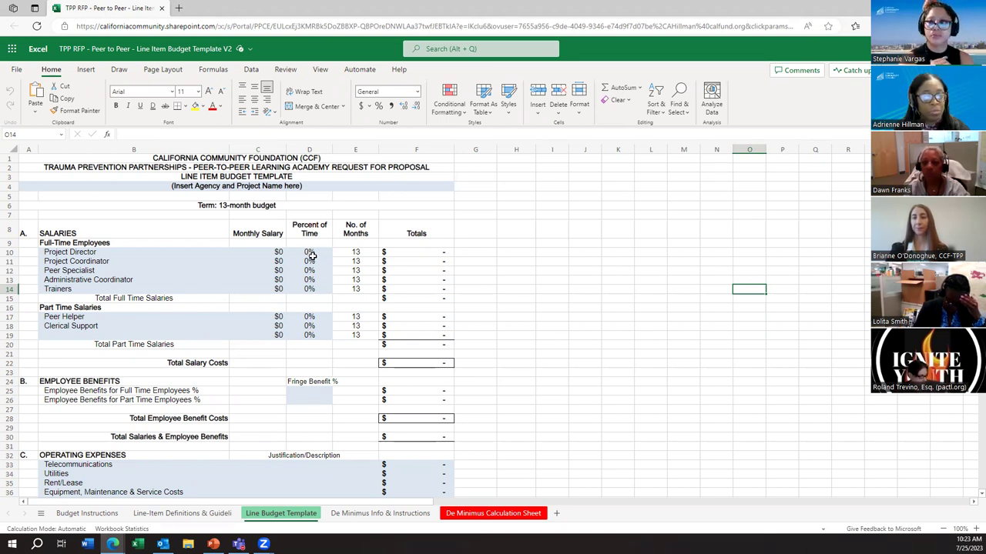
pyautogui.click(418, 254)
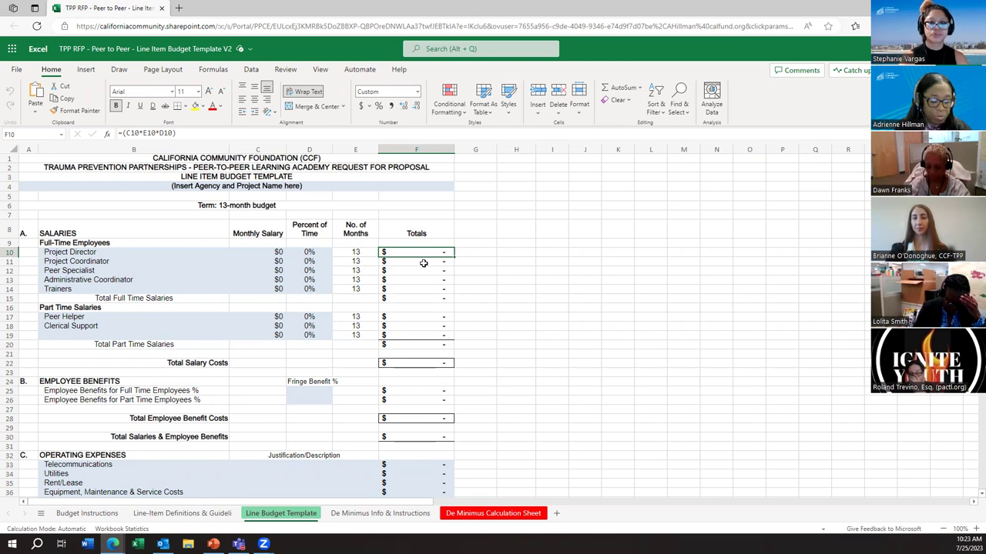
pyautogui.scroll(-4, 420, 272)
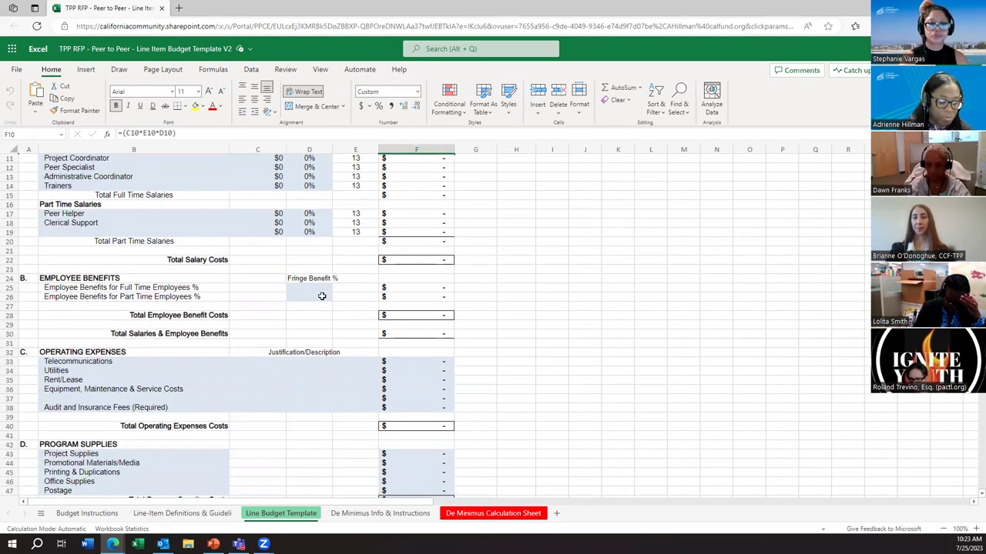
pyautogui.click(318, 294)
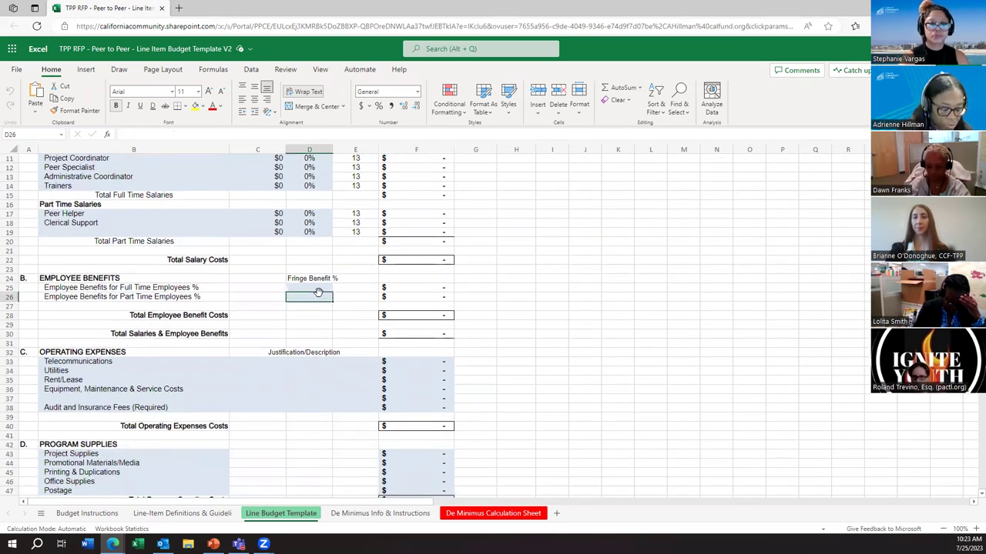
# Examine the Telecommunications justification cell and the operating expenses, program supplies, travel and other costs sections of the template
pyautogui.click(313, 362)
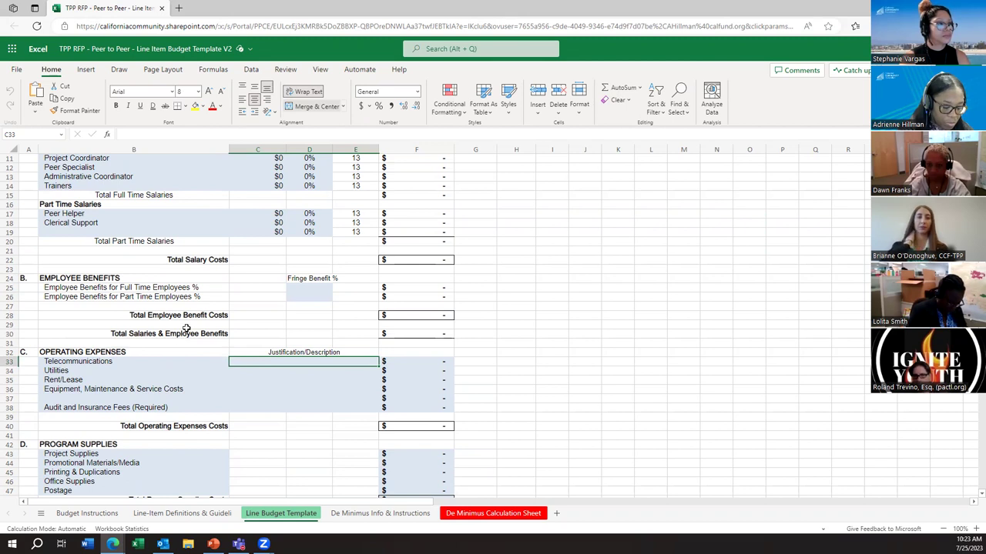
pyautogui.scroll(-2, 187, 329)
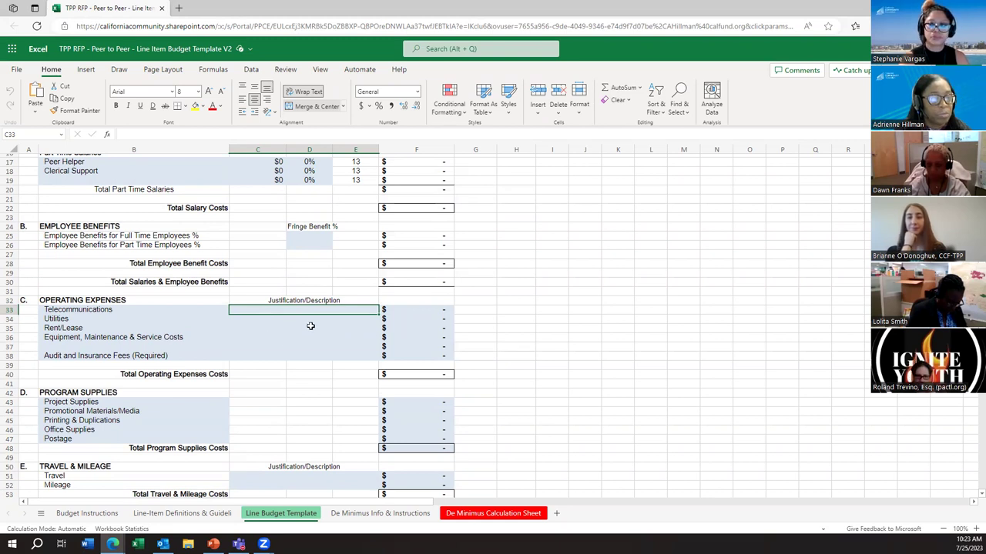
pyautogui.scroll(-2, 310, 326)
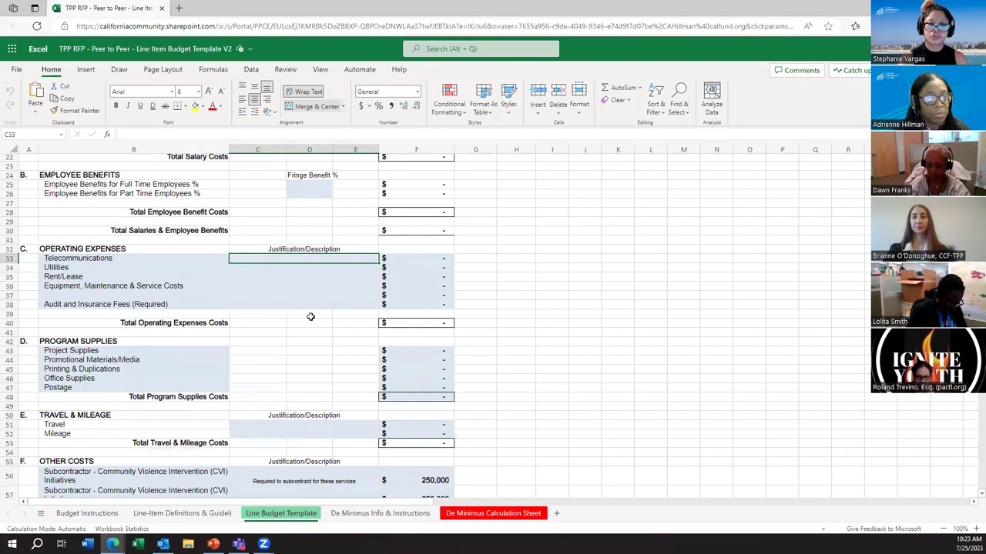
pyautogui.scroll(-2, 311, 285)
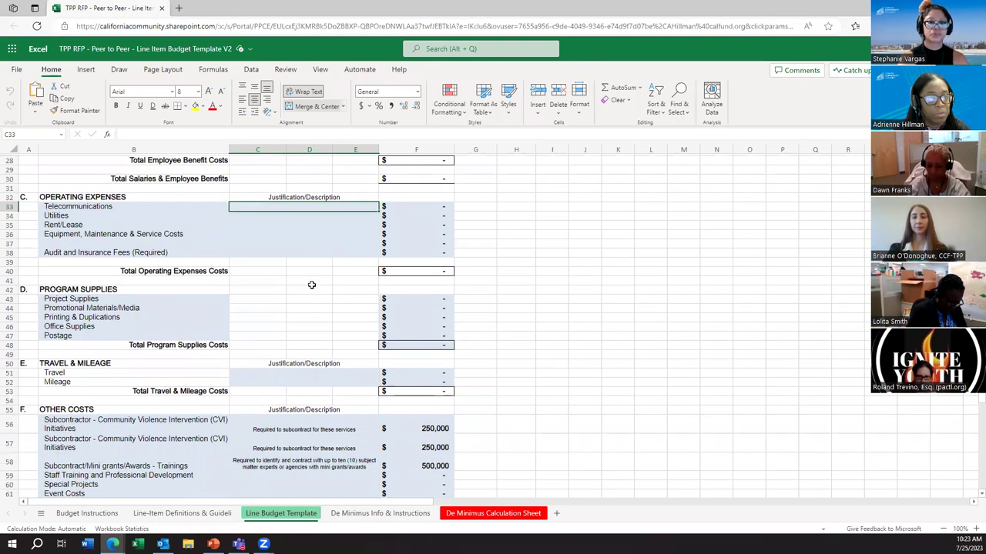
pyautogui.scroll(-2, 309, 286)
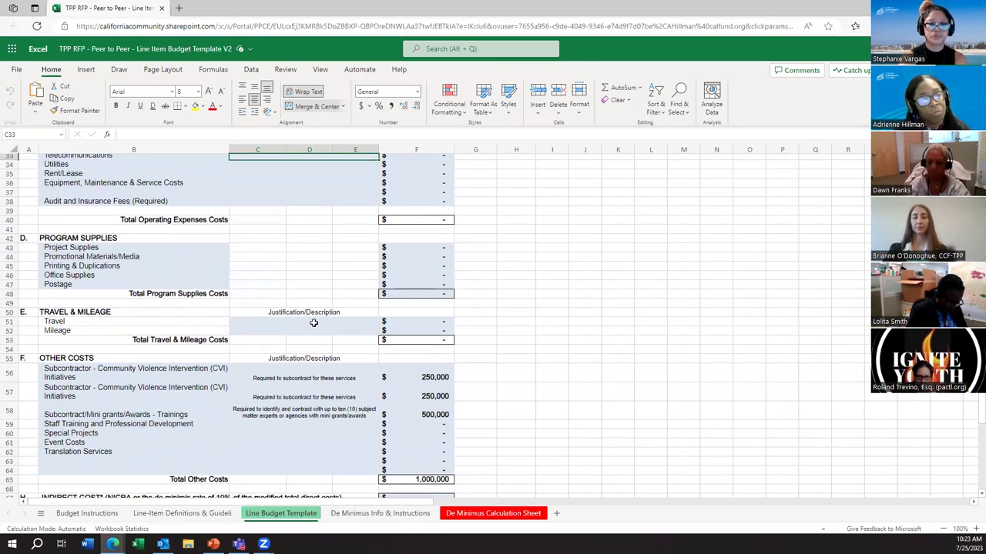
# Look up the Mileage definition in the line-item definitions sheet and return to the Line Budget Template
pyautogui.click(182, 513)
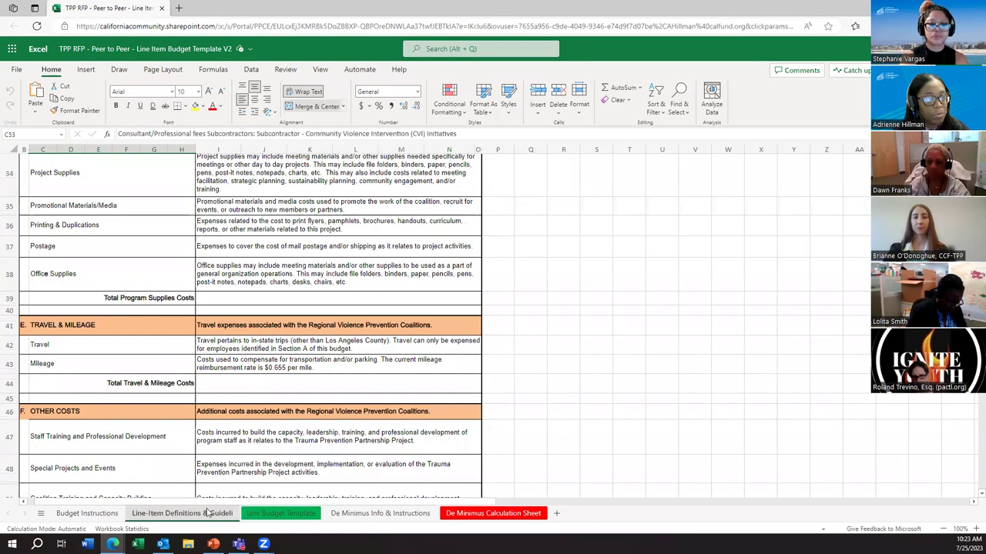
pyautogui.click(276, 362)
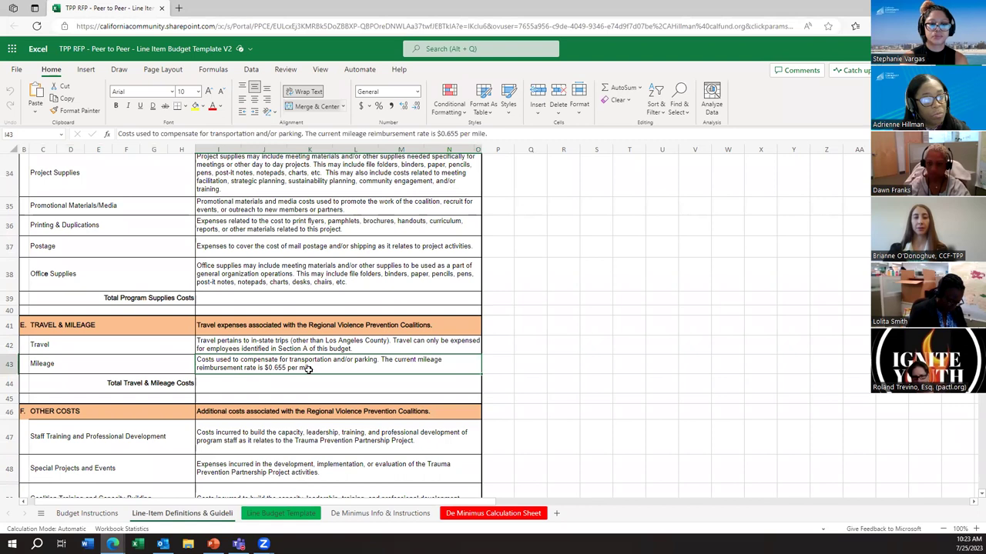
pyautogui.click(291, 514)
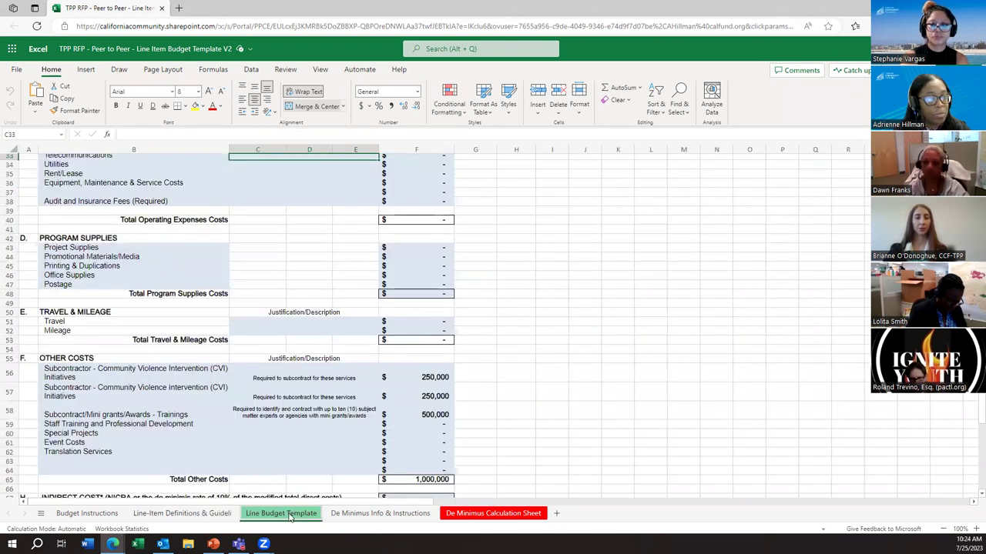
# Review the Other Costs section, including Staff Training and Professional Development, against the rest of the line budget down to the total program budget
pyautogui.scroll(-2, 274, 334)
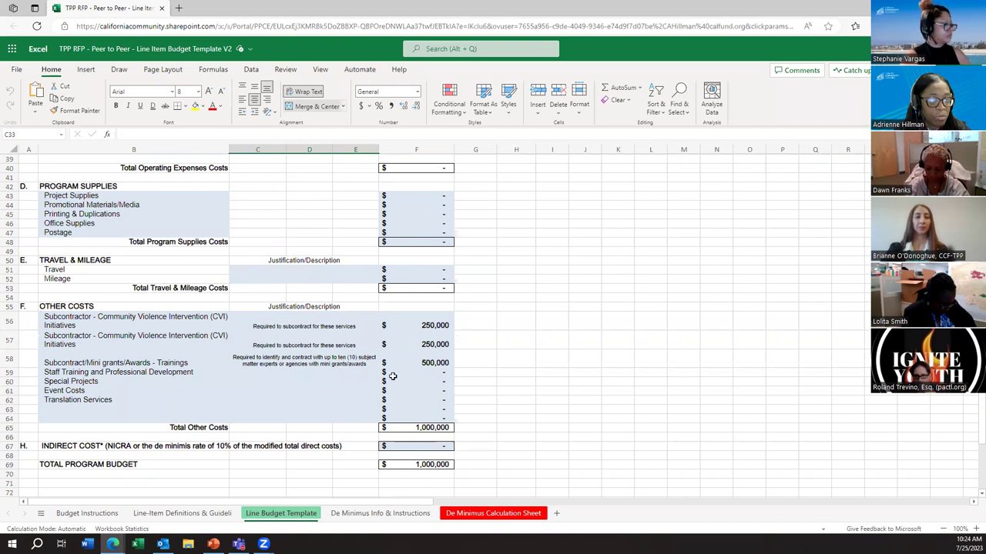
pyautogui.click(183, 370)
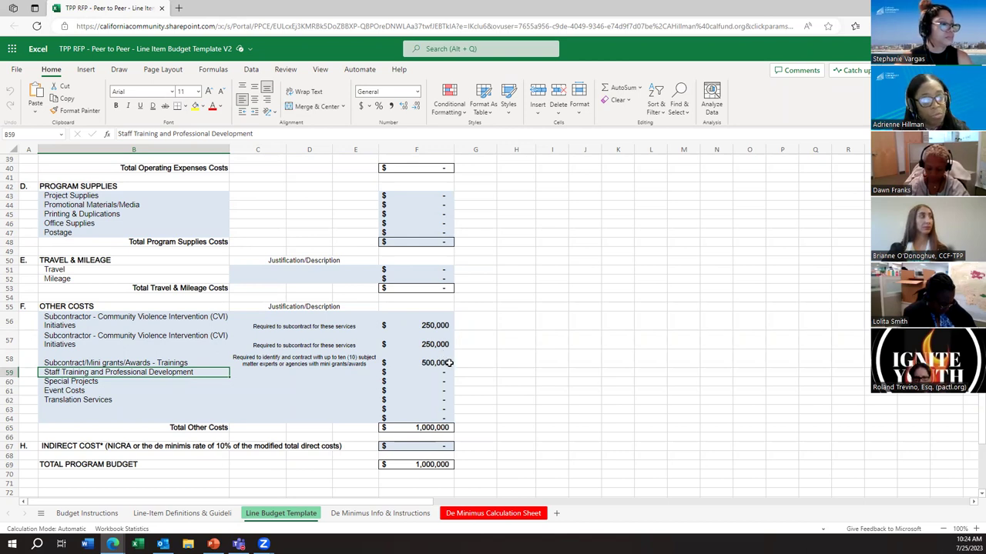
pyautogui.scroll(10, 445, 367)
pyautogui.scroll(2, 439, 312)
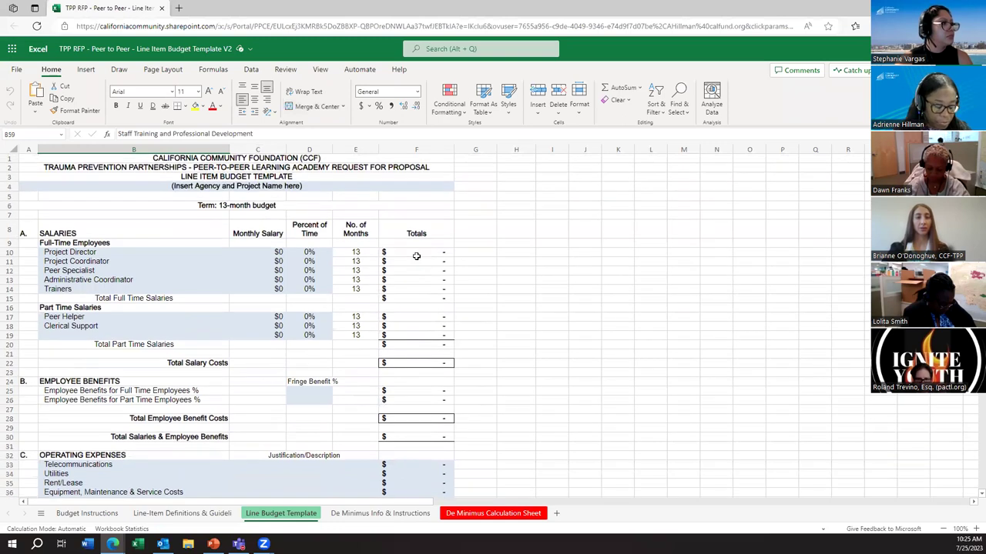
pyautogui.scroll(-10, 438, 329)
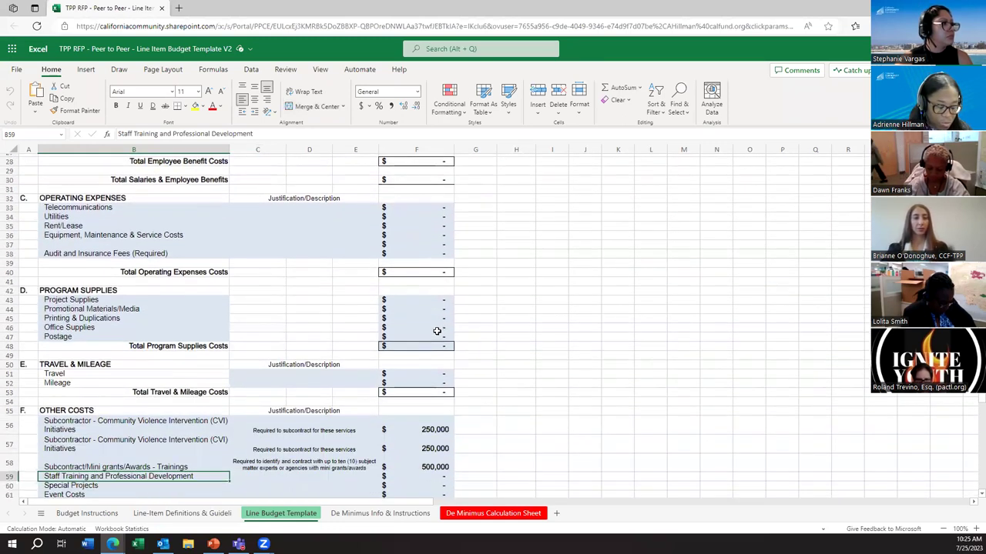
pyautogui.scroll(-2, 436, 339)
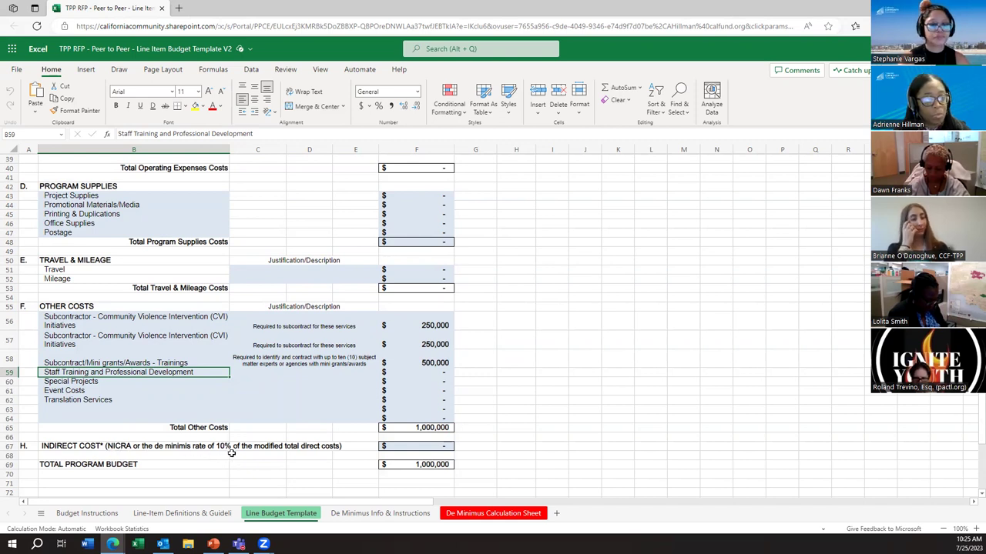
# Read the modified total direct costs instructions in the De Minimus Info & Instructions sheet, from salaries to space/rental costs
pyautogui.click(396, 521)
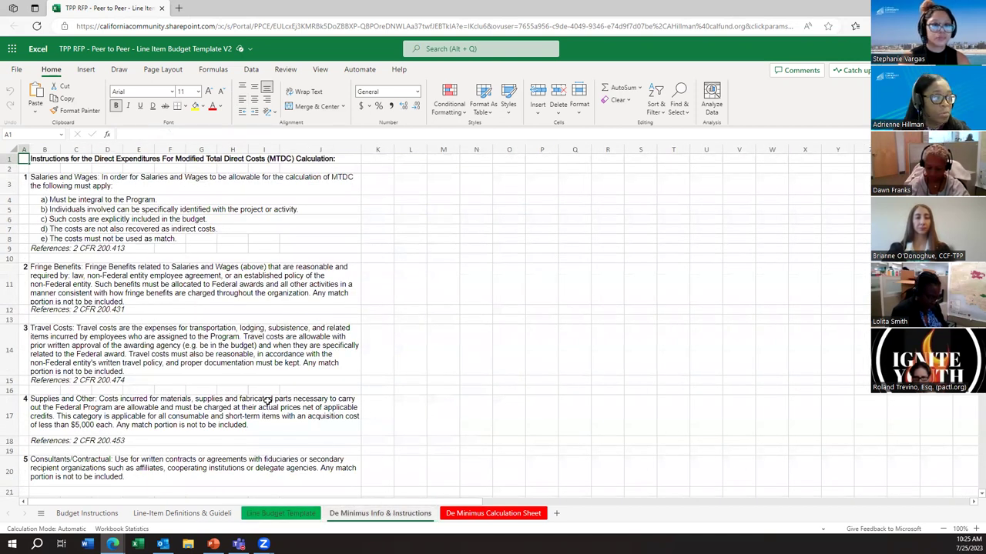
pyautogui.scroll(-3, 241, 303)
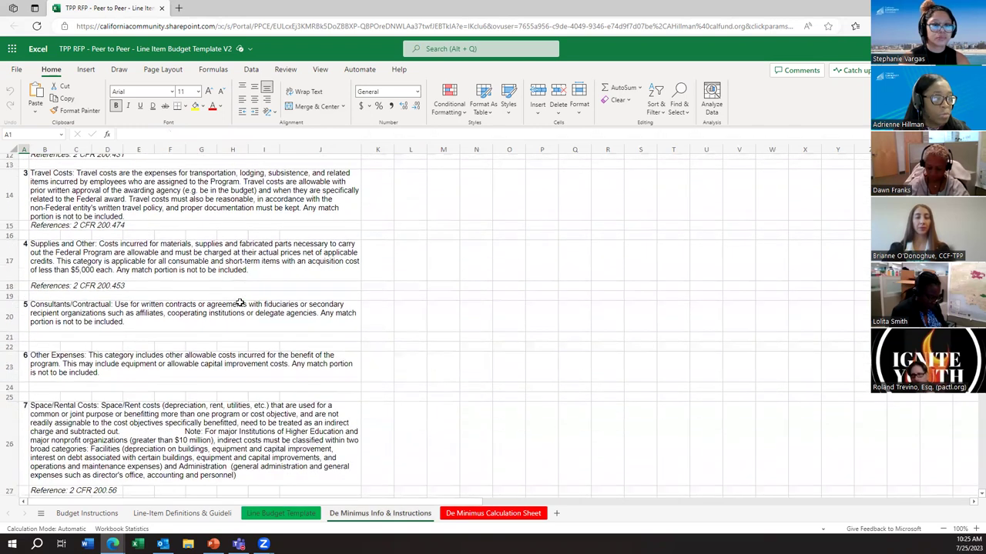
pyautogui.scroll(-3, 206, 294)
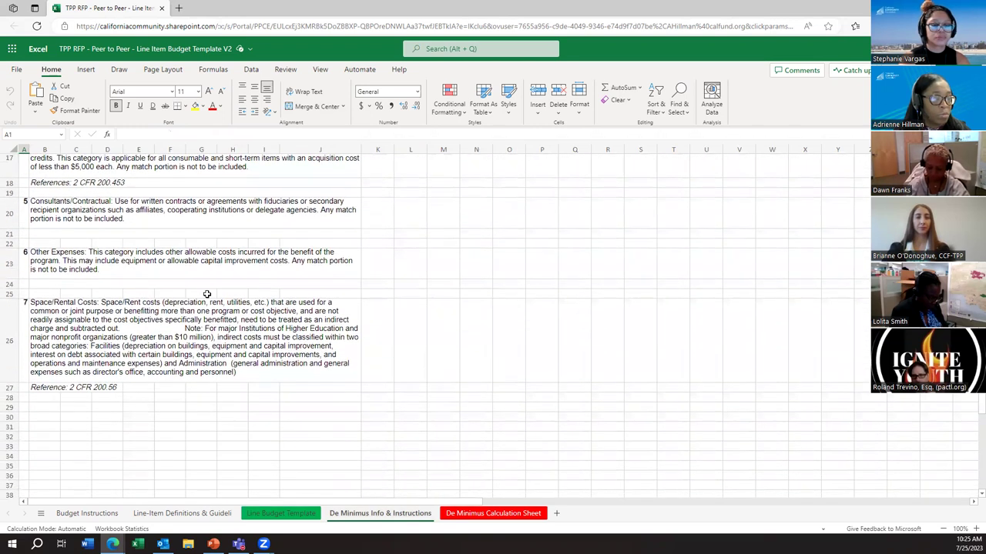
# Review the De Minimus Calculation Sheet from the direct expenditures and disallowed costs down to the indirect costs amount
pyautogui.click(495, 515)
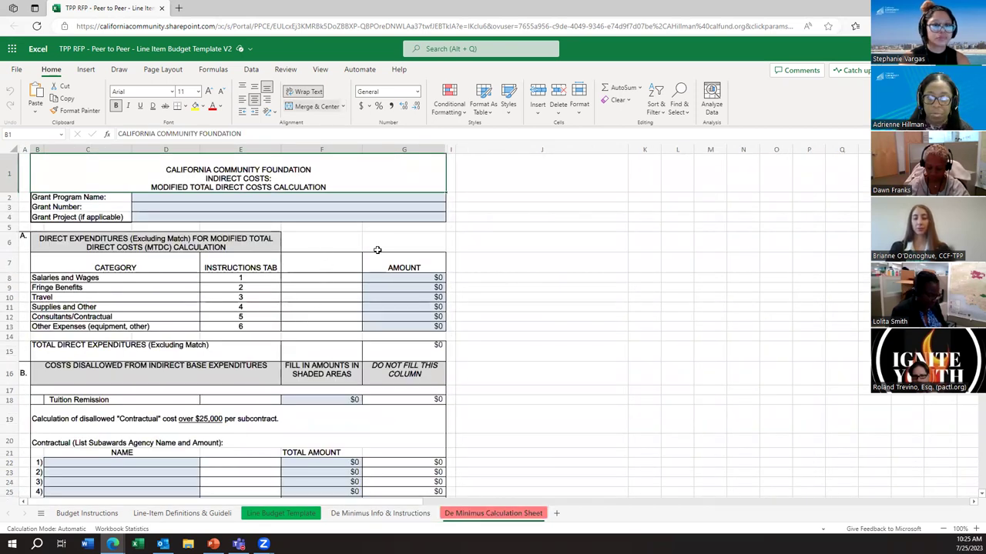
pyautogui.scroll(-1, 319, 233)
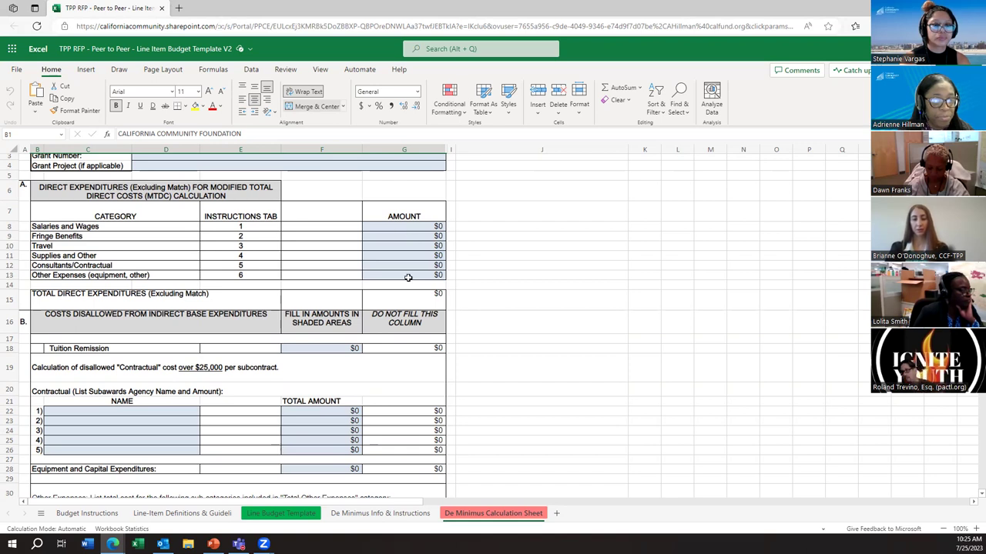
pyautogui.scroll(-4, 325, 293)
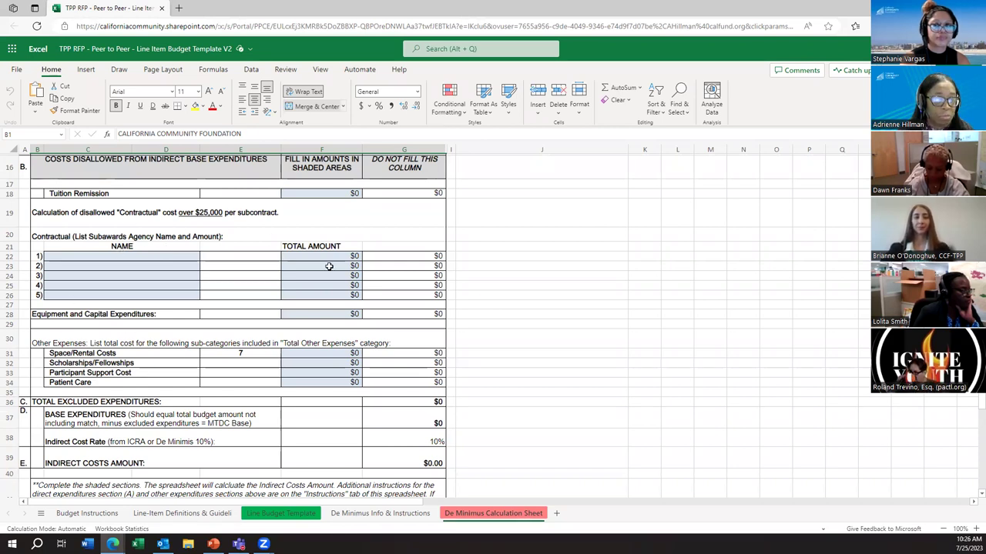
pyautogui.scroll(-1, 248, 344)
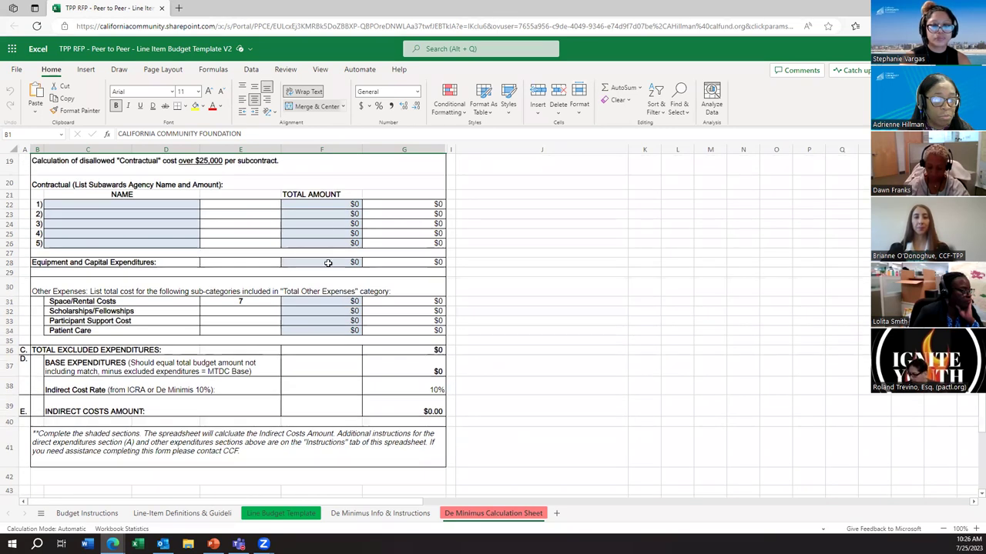
# Inspect the Indirect Costs Amount formula and the linked Indirect Cost cell F67 in the Line Budget Template
pyautogui.click(423, 409)
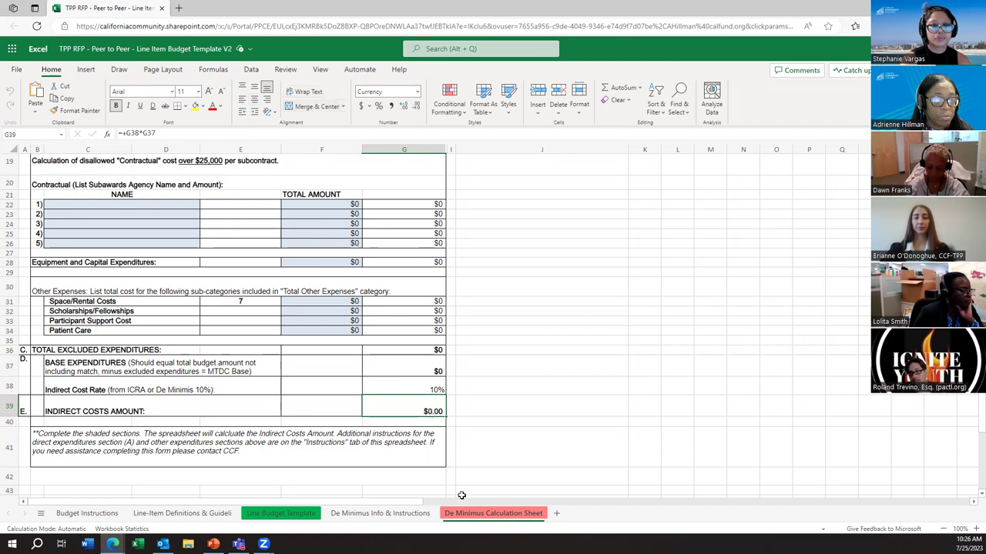
pyautogui.click(296, 513)
pyautogui.click(409, 446)
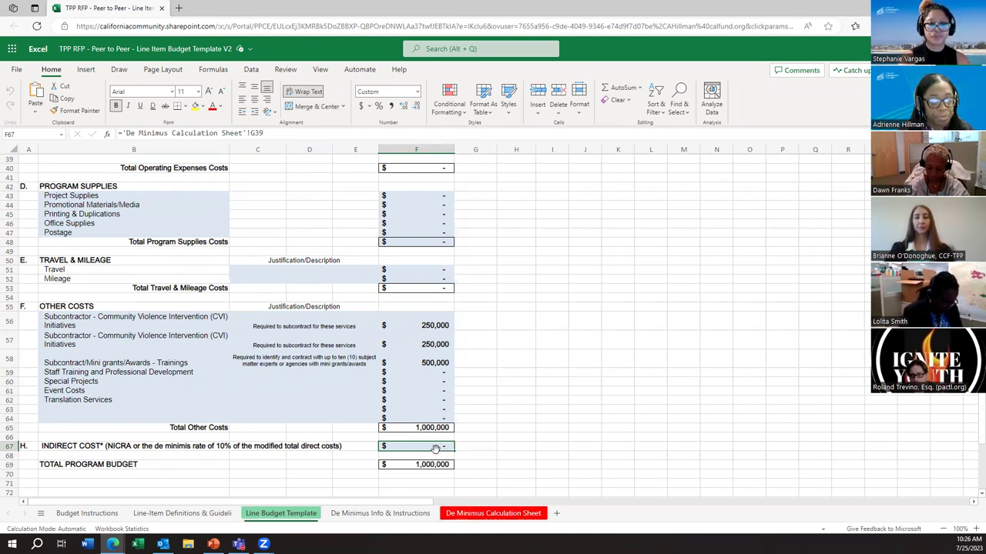
# Recheck the Indirect Costs Amount in the De Minimus Calculation Sheet, and review the Line Budget Template from Indirect Cost up to Salaries
pyautogui.click(473, 513)
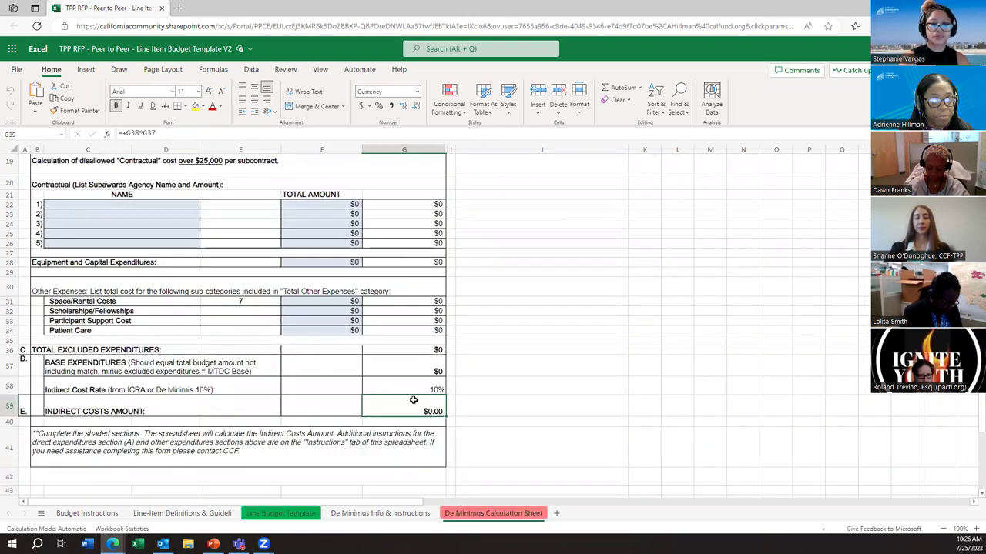
pyautogui.click(284, 514)
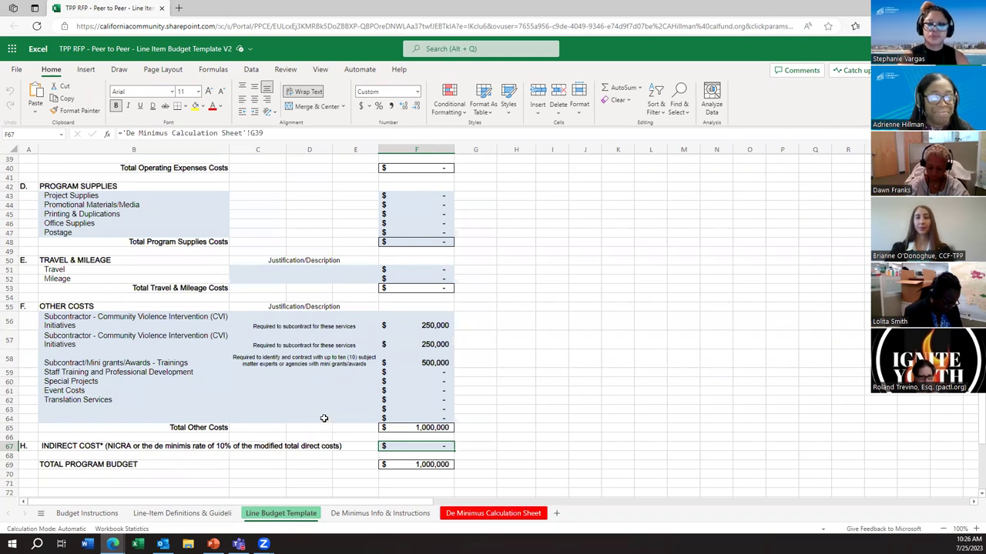
pyautogui.scroll(7, 324, 418)
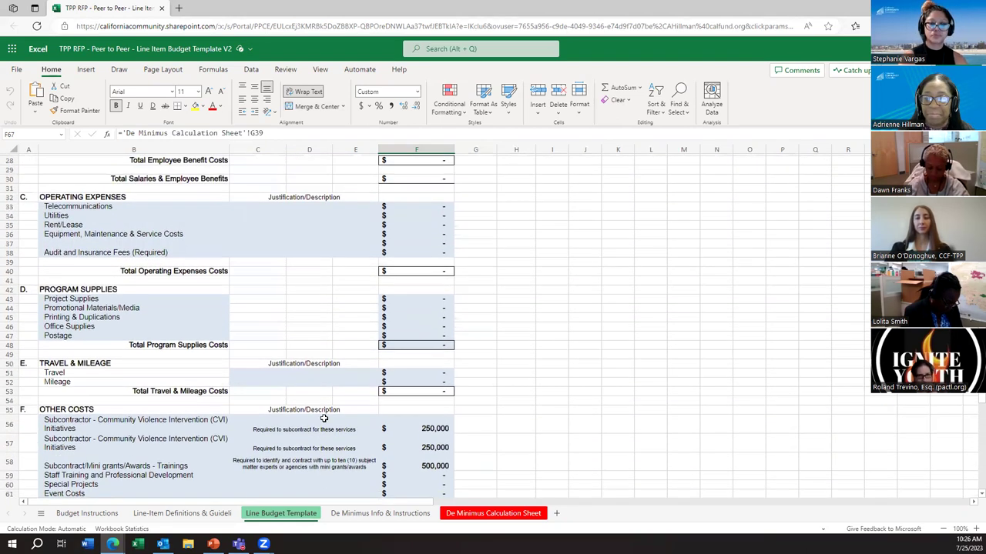
pyautogui.scroll(5, 323, 418)
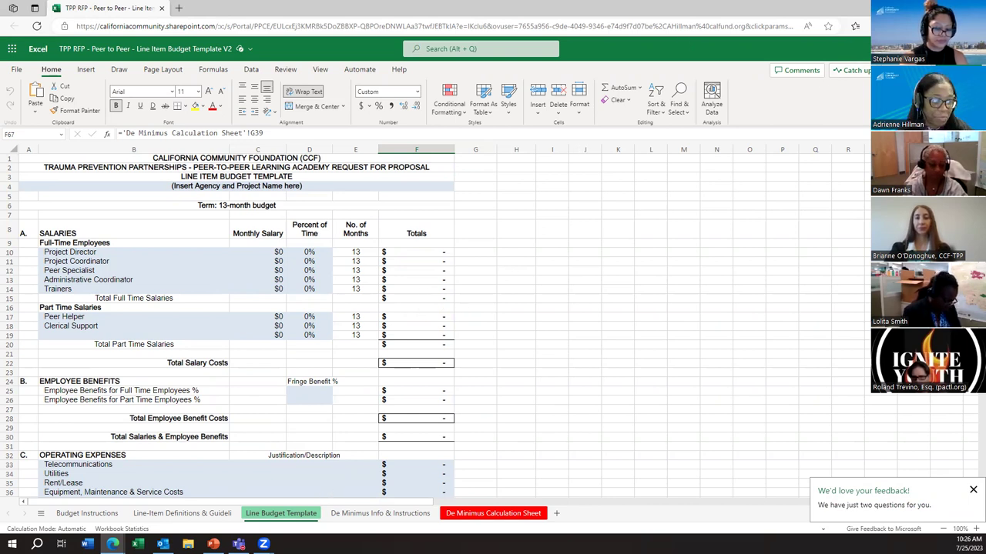
pyautogui.click(703, 281)
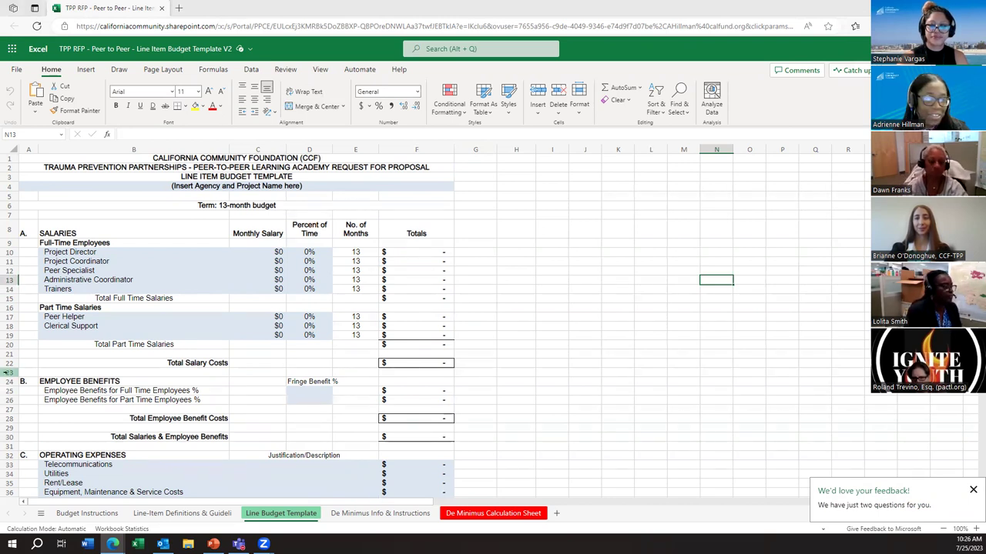
# Switch to the Proposal Conference presentation in PowerPoint and present from the current Compliance slide, advancing to the Budget Completion slide
pyautogui.hotkey('alt', 'Tab')
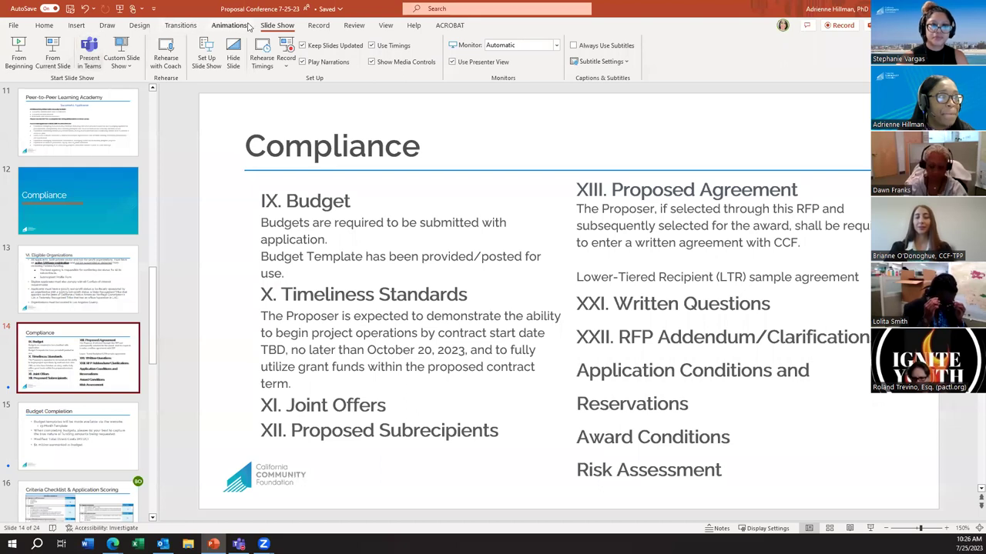
pyautogui.click(53, 52)
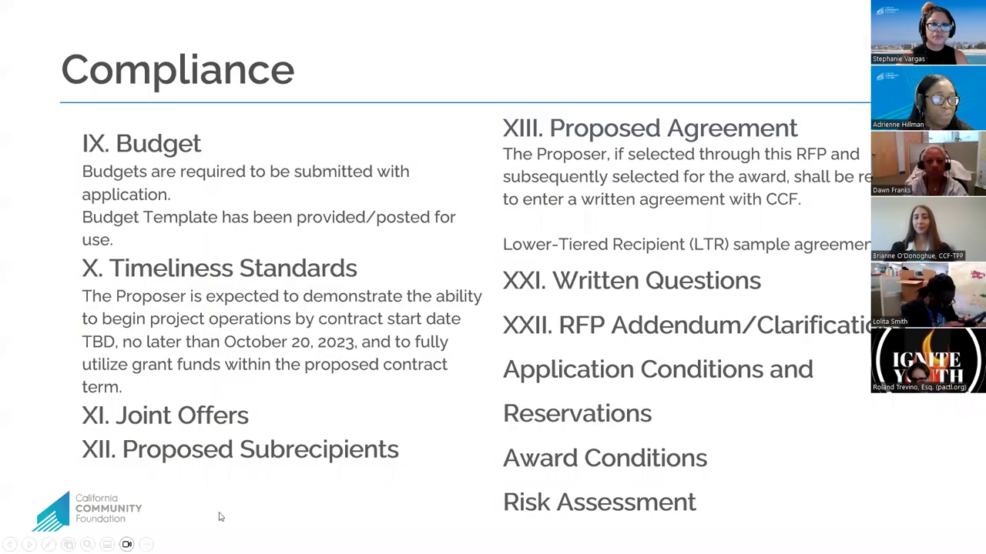
pyautogui.press('Right')
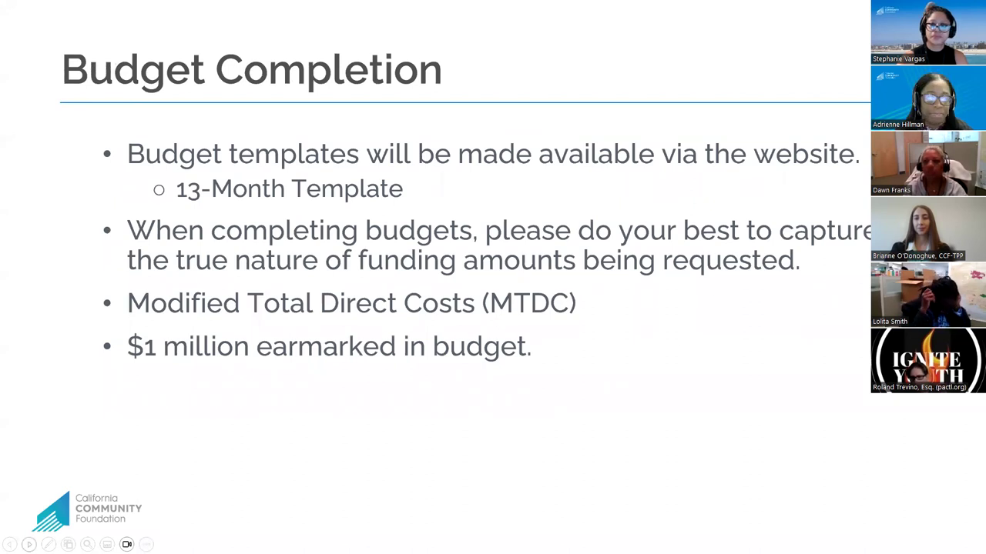
pyautogui.press('Right')
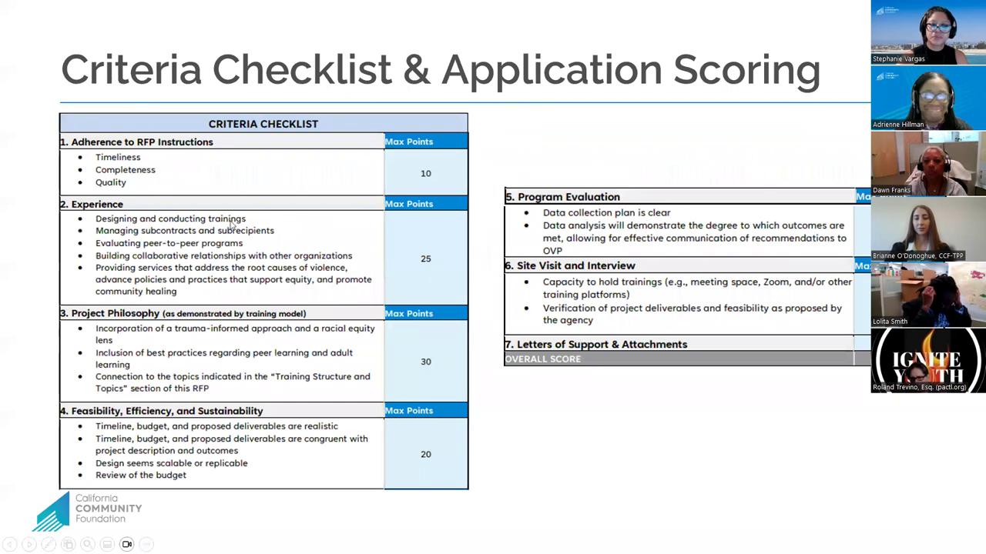
pyautogui.press('Left')
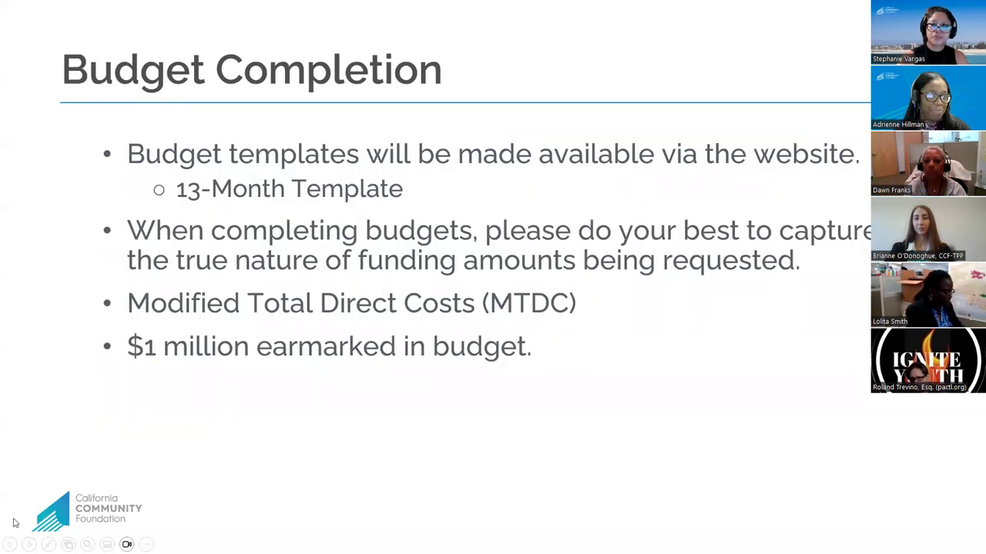